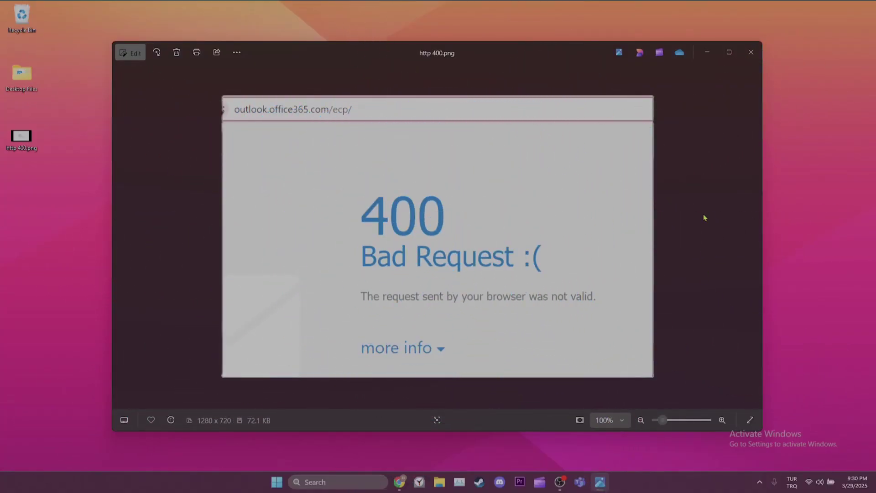
- Close the Photos window showing the 400 Bad Request screenshot
click(758, 52)
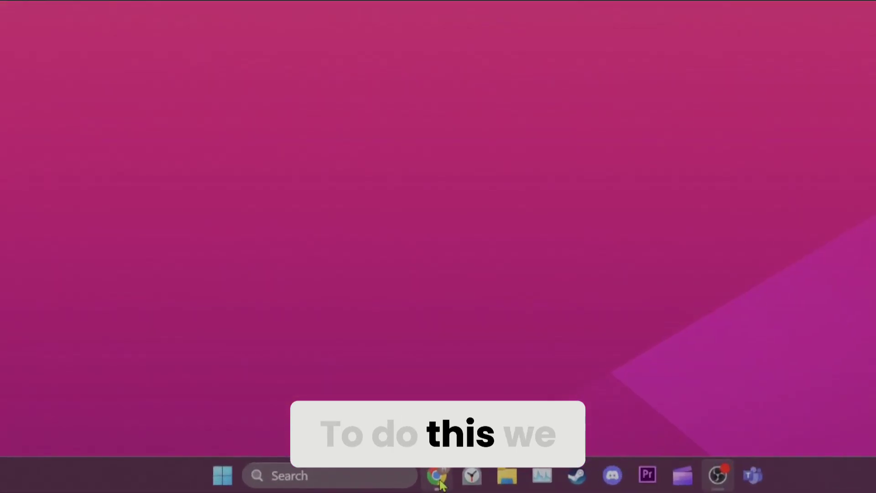
- Launch Chrome and go to Settings > Privacy and security > Third-party cookies > all site data
click(409, 482)
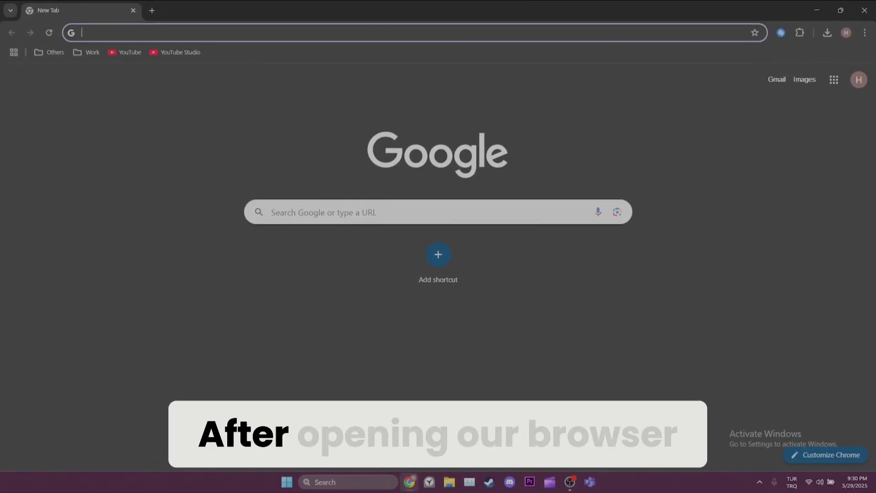
click(866, 32)
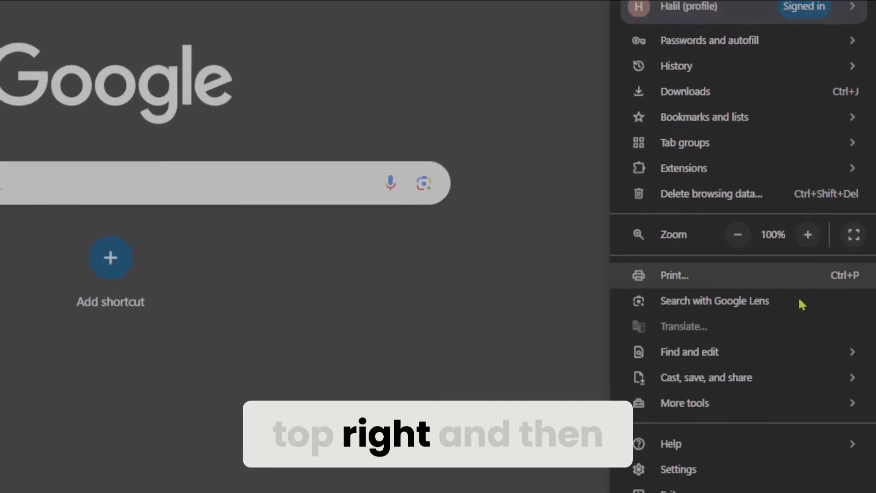
click(771, 470)
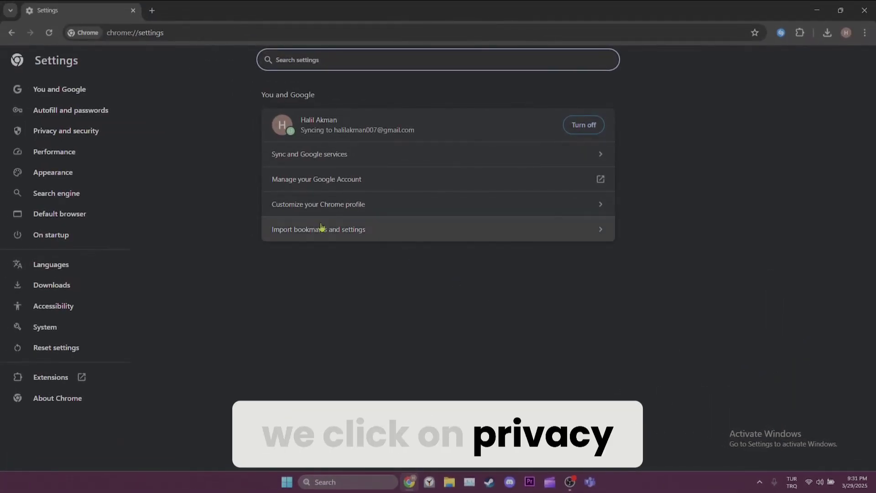
click(106, 135)
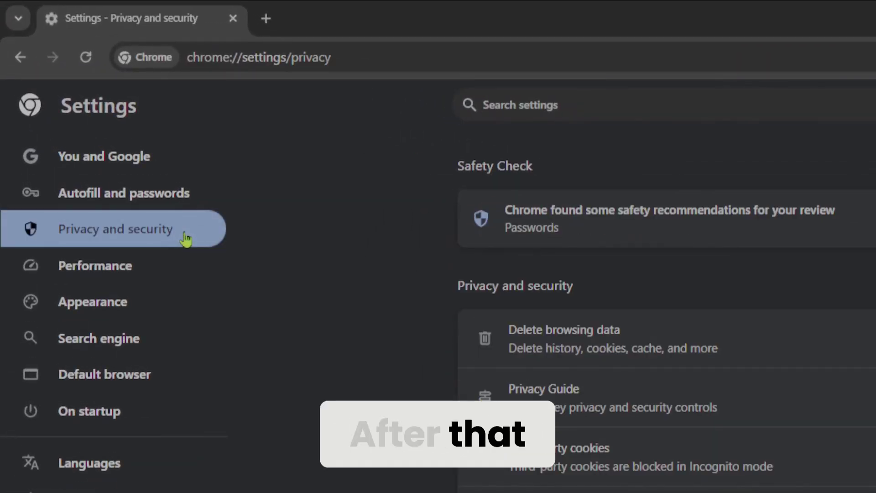
click(625, 460)
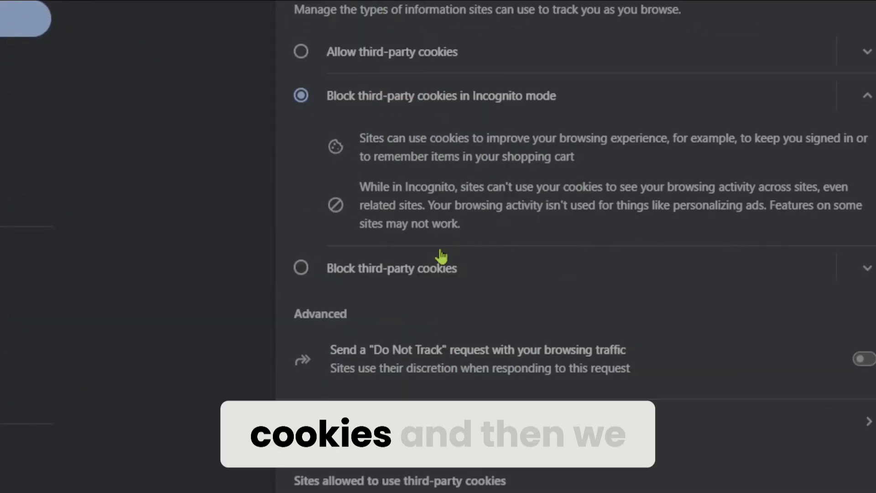
click(507, 421)
scroll(441, 269, down, 5)
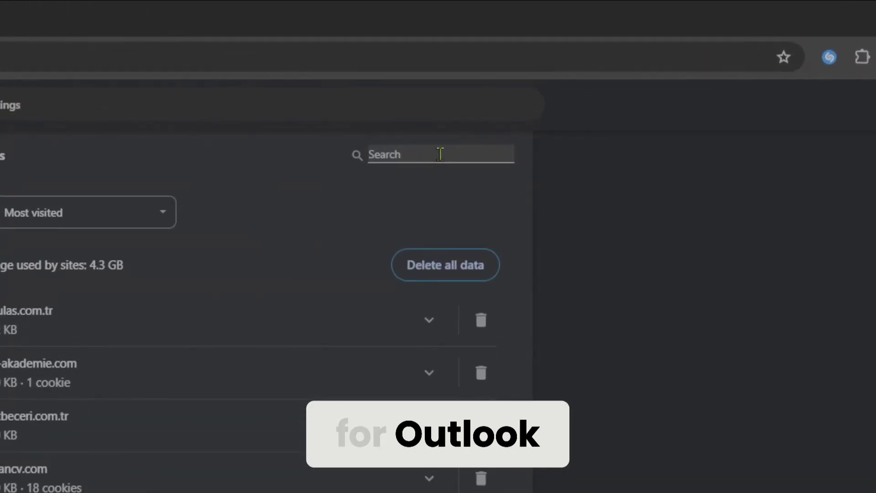
- Filter All sites by 'outlook' and delete the stored data for live.com and office.com
click(441, 154)
text(outlook)
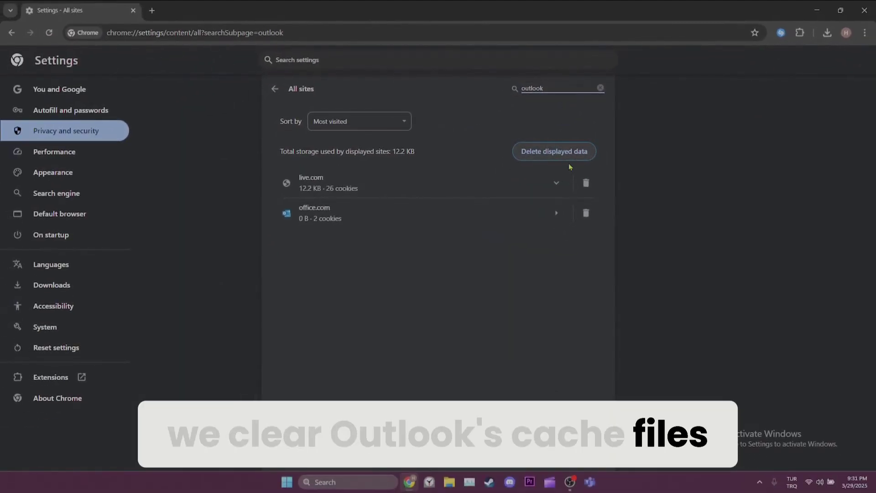
click(586, 184)
click(545, 288)
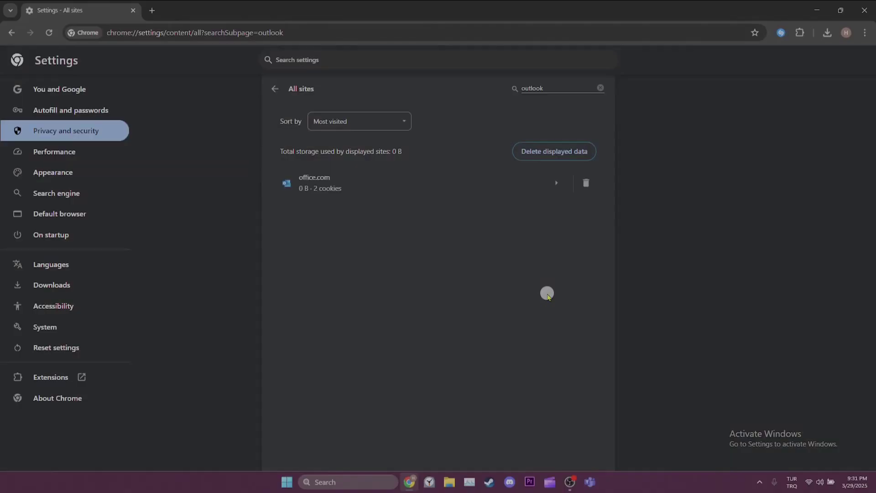
click(590, 182)
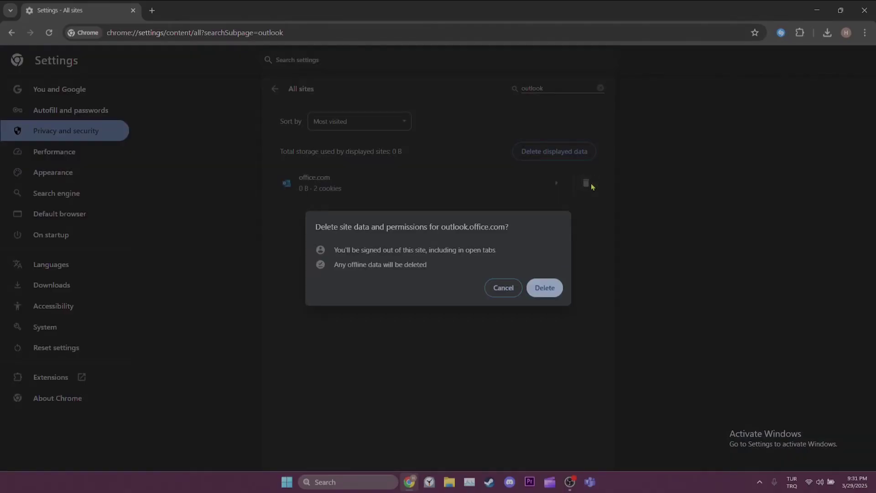
click(553, 290)
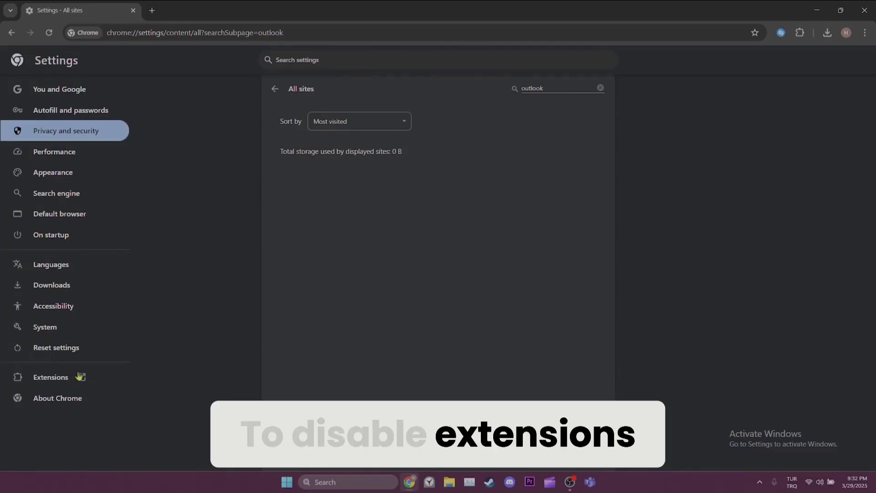
- Go to the Extensions page listing the installed Shazam and vidIQ extensions
click(79, 376)
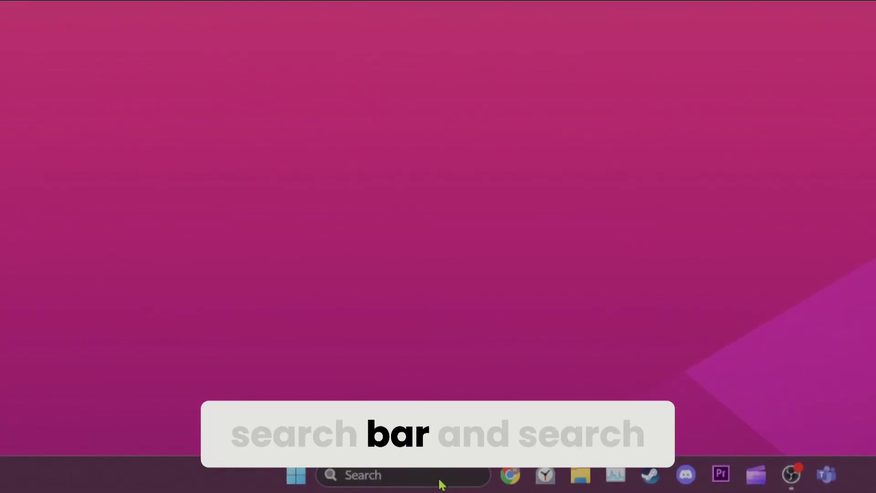
- Find Control Panel through Windows search and reach the Wi-Fi 2 connection's Properties via network status
click(368, 482)
text(control panel)
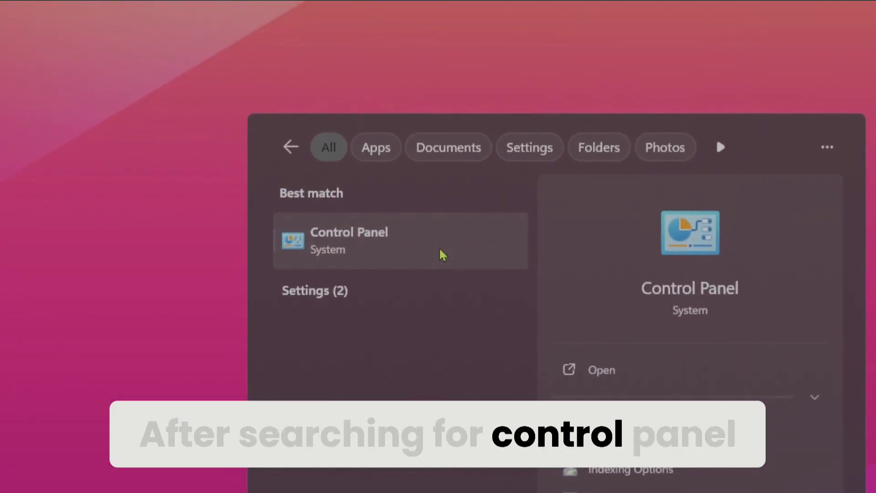
click(439, 249)
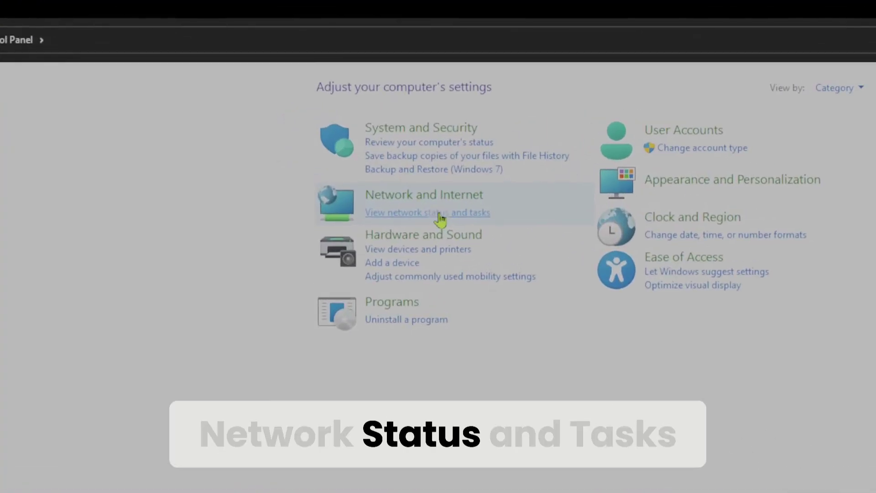
click(439, 214)
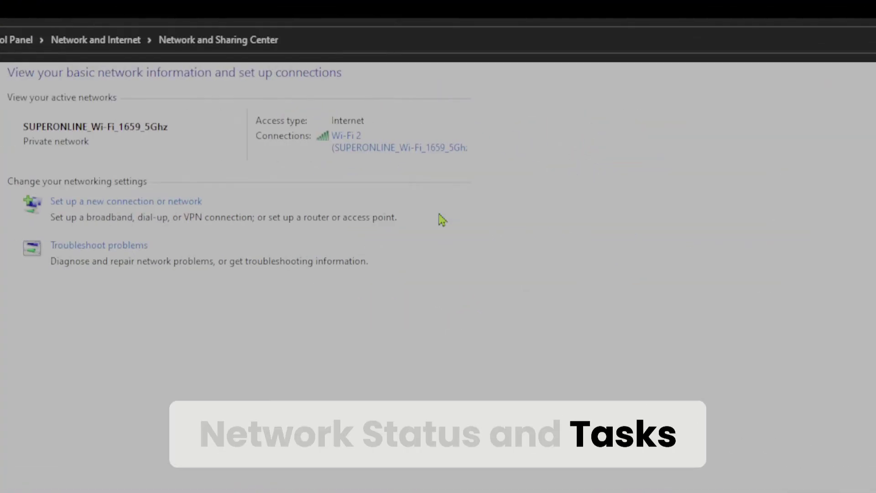
click(380, 147)
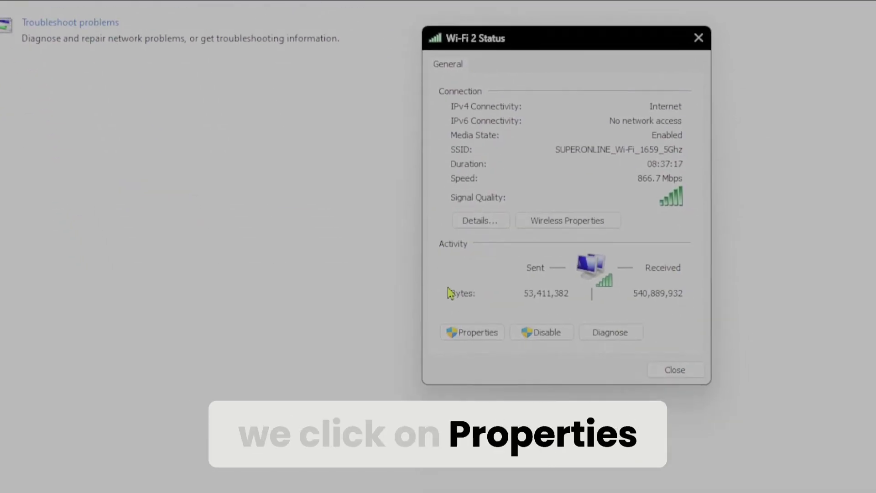
click(471, 333)
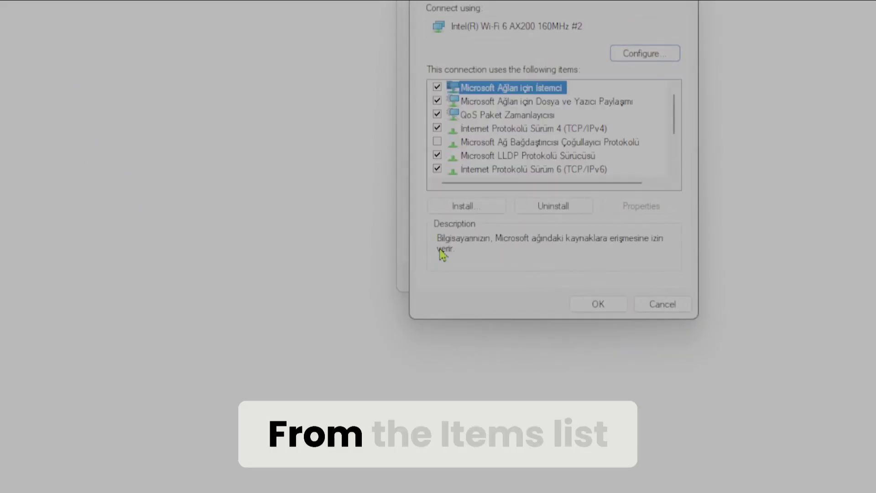
- Set TCP/IPv4 DNS servers to 1.1.1.1 and 1.0.0.1, save, and close the adapter properties
click(615, 133)
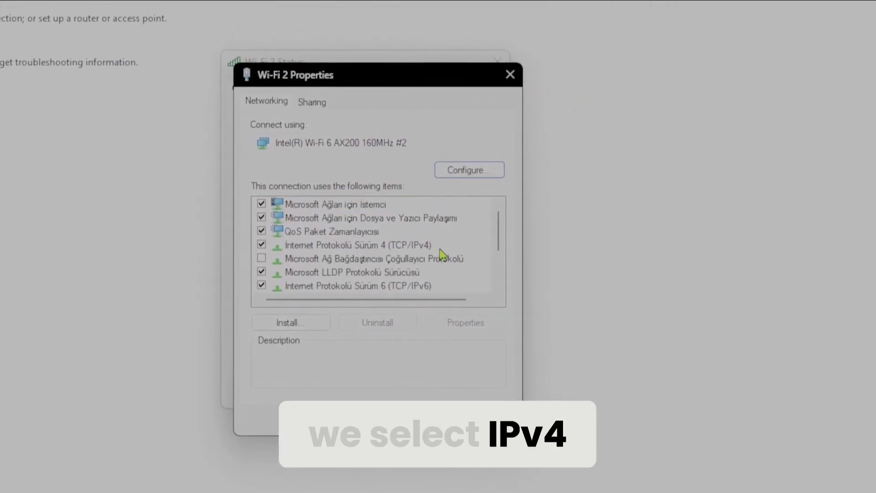
click(423, 250)
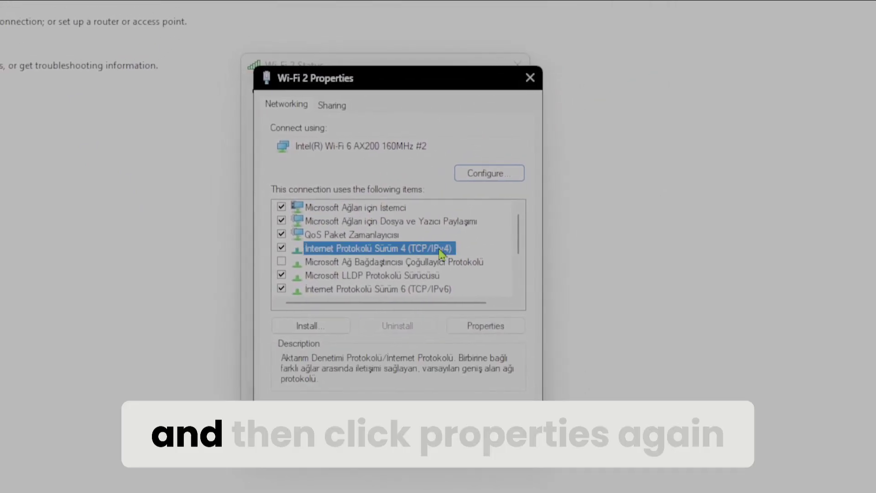
click(492, 330)
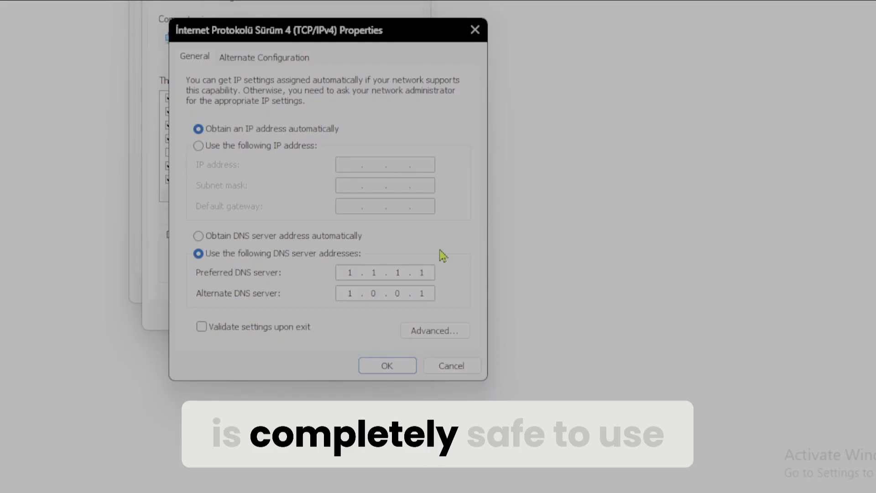
click(387, 366)
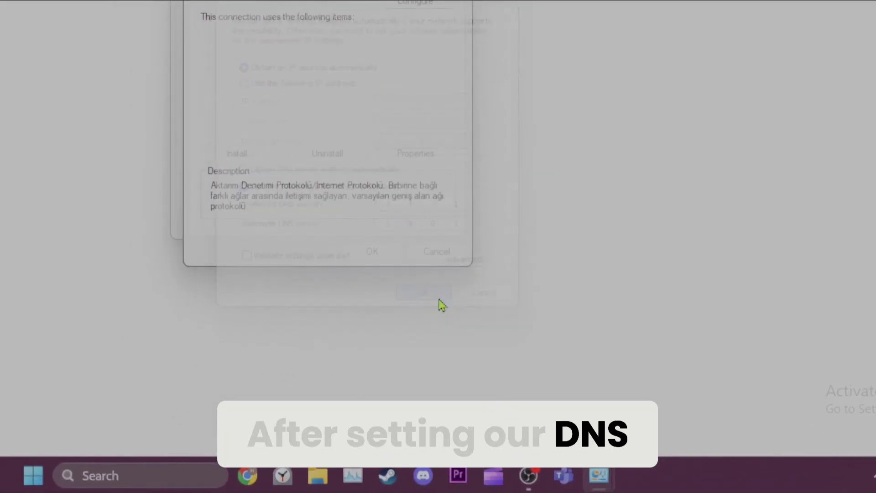
click(436, 256)
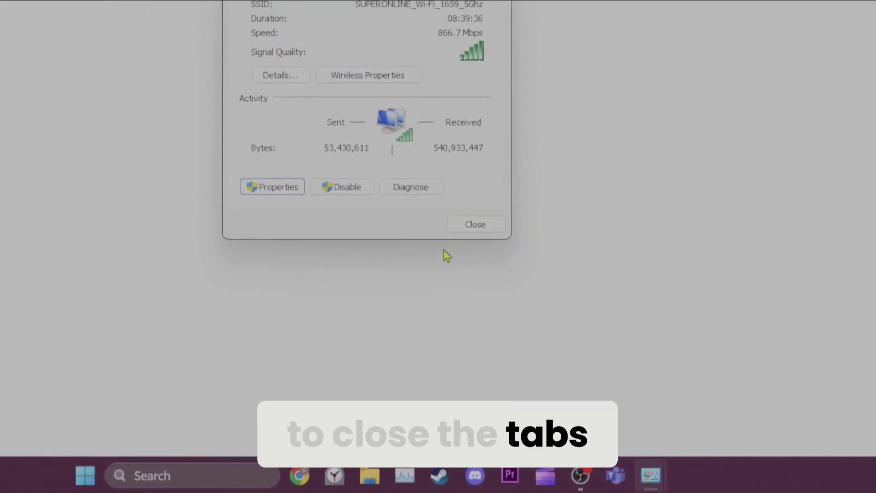
- Close the Wi-Fi 2 Status window
click(483, 225)
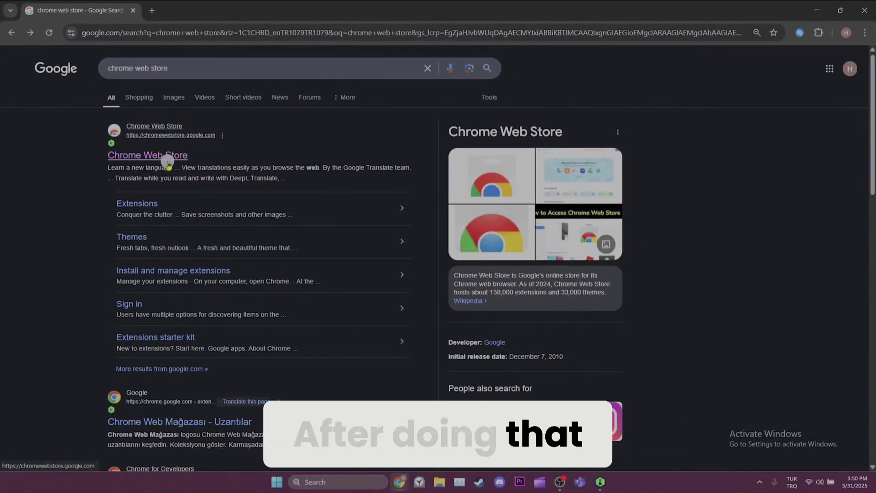
- Search the Chrome Web Store for 'vpn' and switch on the Kaspersky VPN connection
click(168, 164)
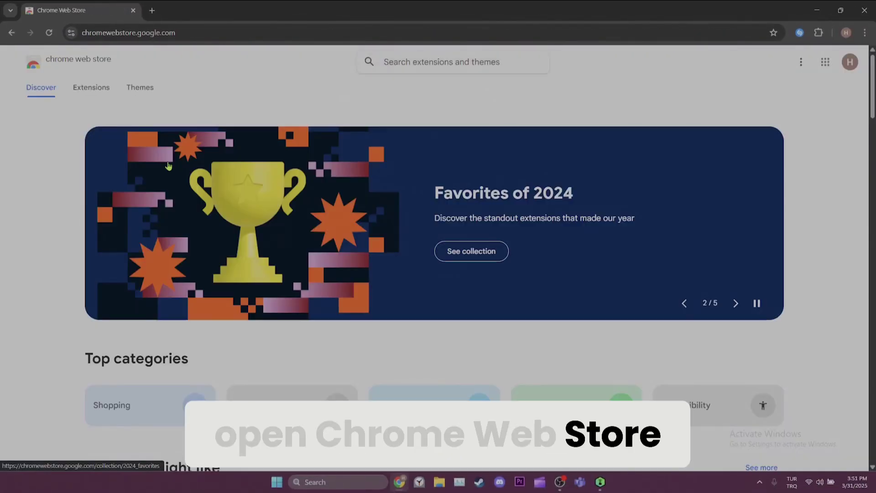
click(446, 63)
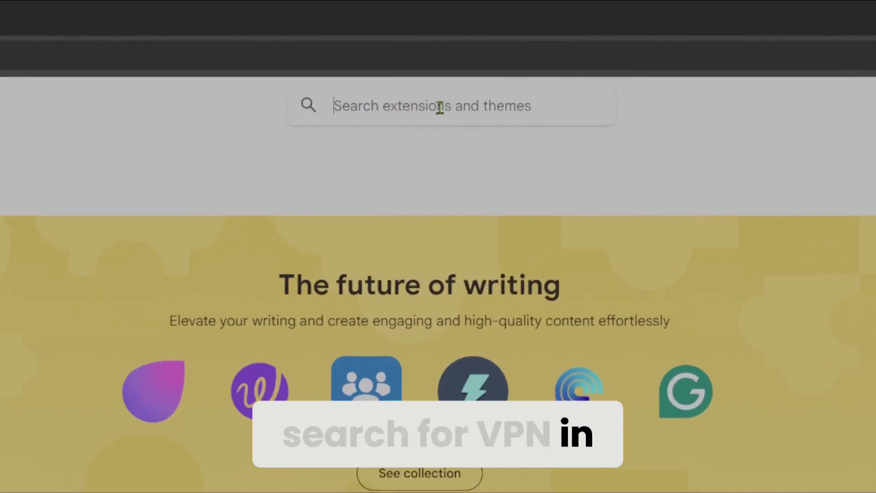
text(vpn)
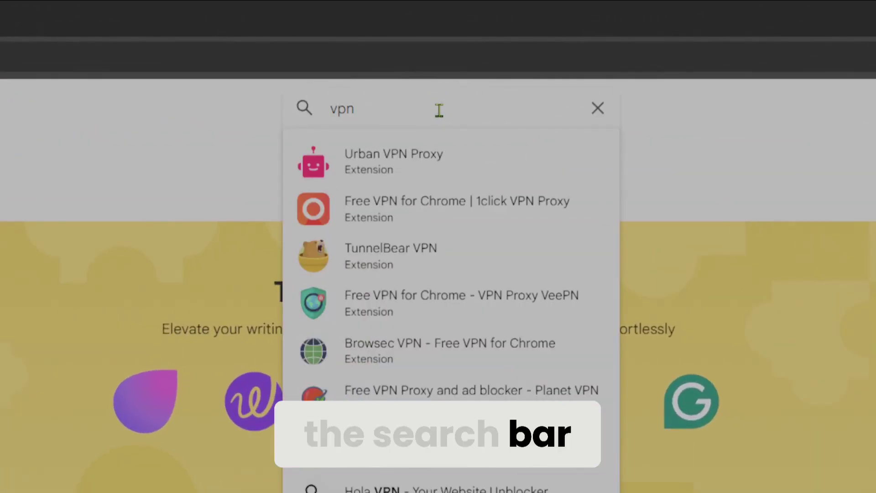
key(Return)
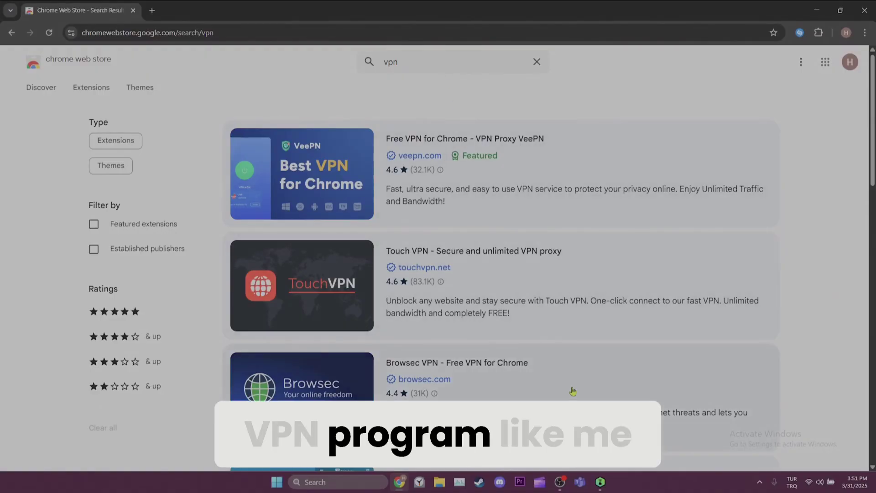
click(600, 482)
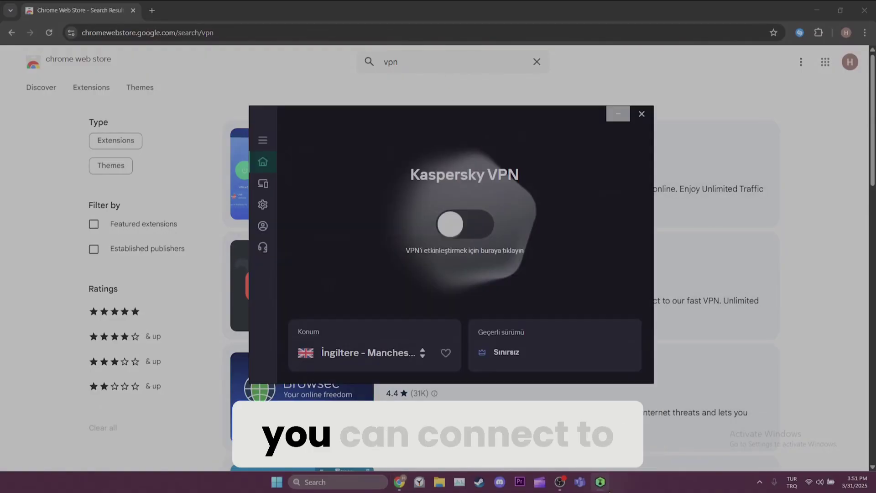
click(479, 226)
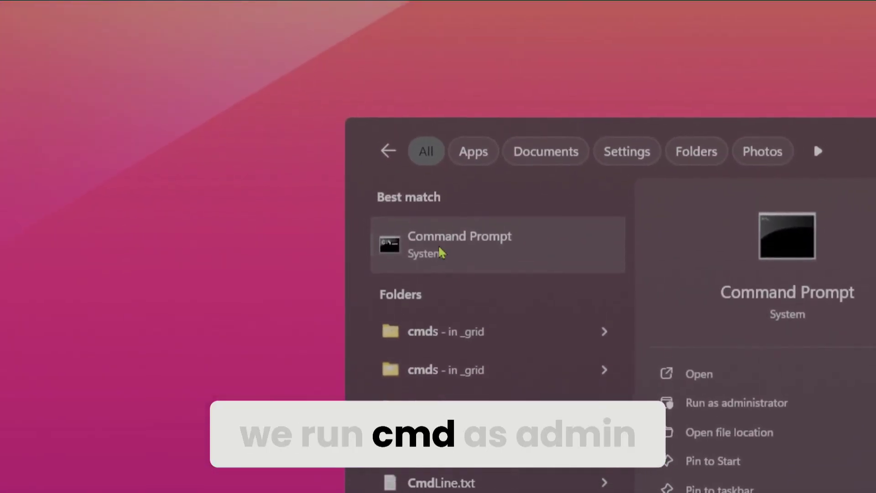
- Run Command Prompt as administrator and execute ipconfig /release from clipboard history
click(532, 273)
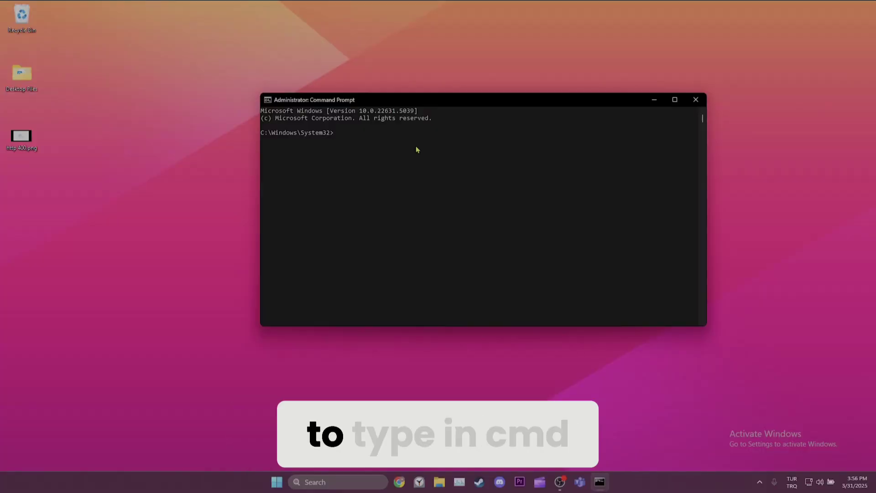
key(super+v)
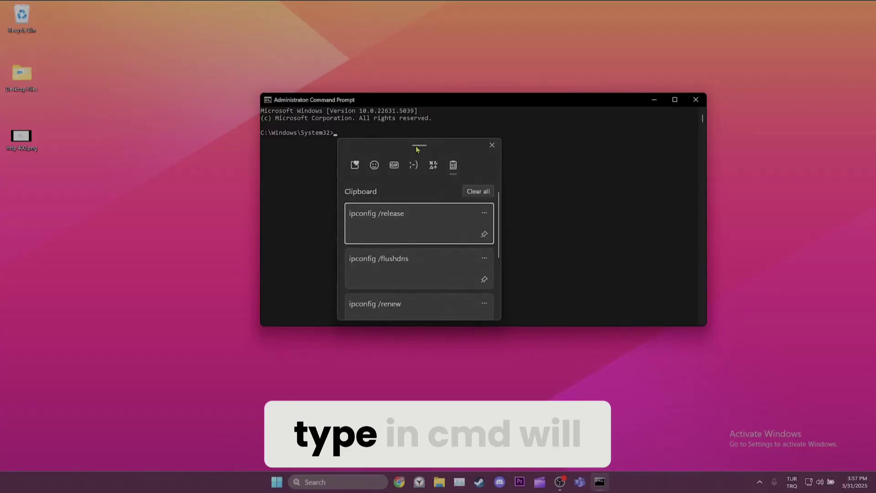
drag(383, 150, 612, 143)
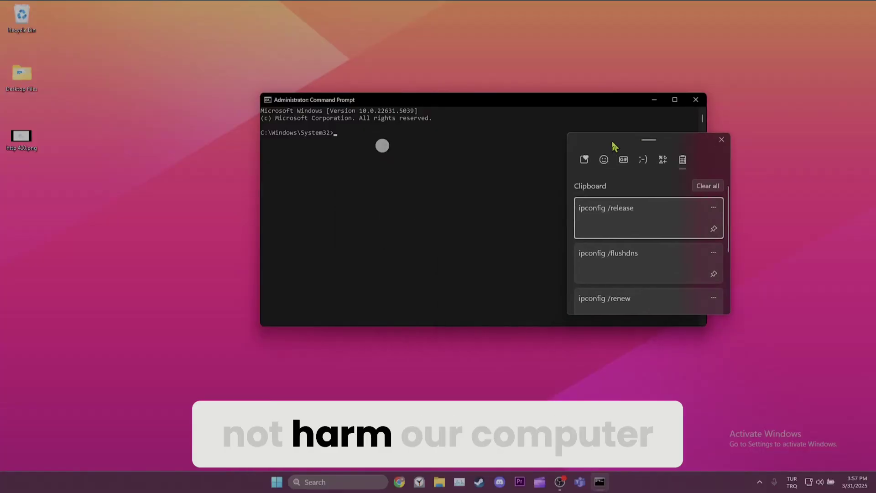
click(626, 219)
key(Return)
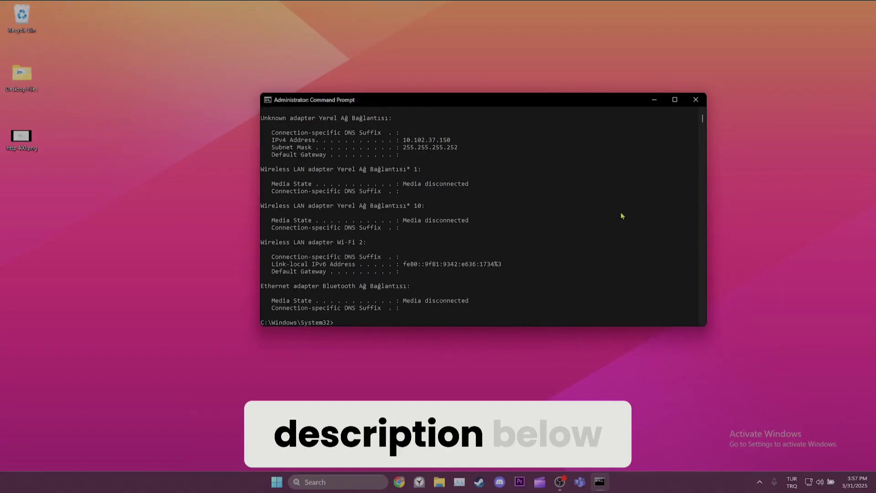
- Run ipconfig /flushdns and ipconfig /renew from clipboard history
text(ipconfig /flushdns)
click(612, 264)
key(Return)
key(super+v)
click(601, 264)
key(Return)
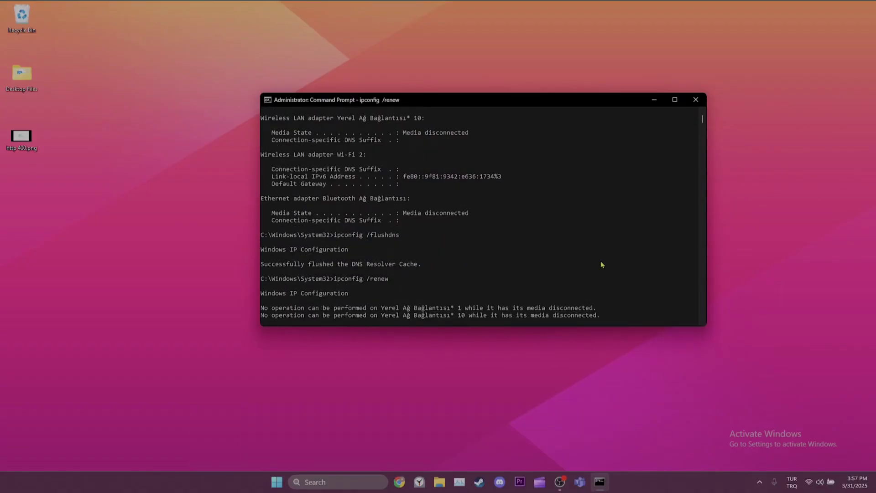
- Run netsh winsock reset, close Command Prompt and bring up the shut-down dialog
key(super+v)
drag(417, 143, 617, 128)
click(609, 273)
key(Return)
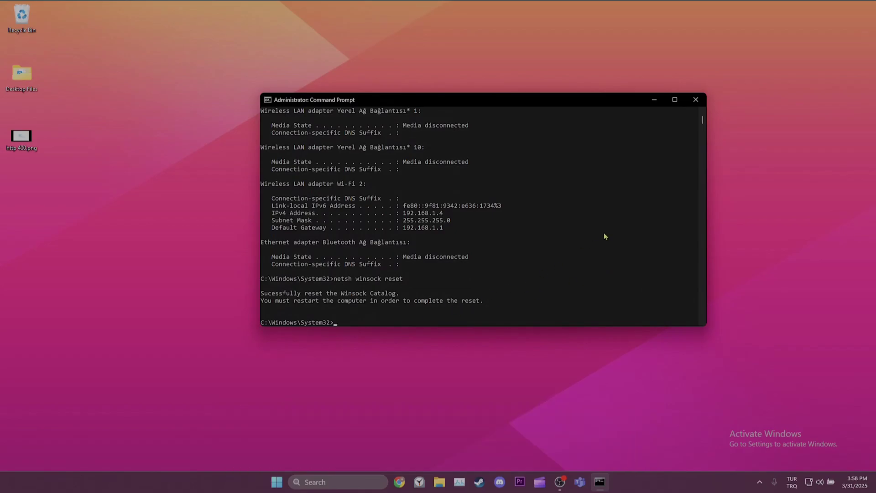
click(705, 98)
key(alt+F4)
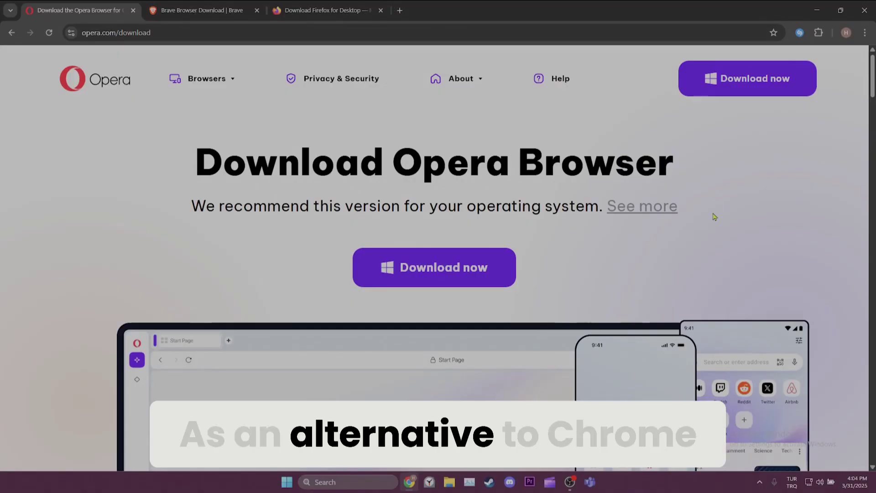
- Switch through the Brave and Firefox download page tabs
key(ctrl+Tab)
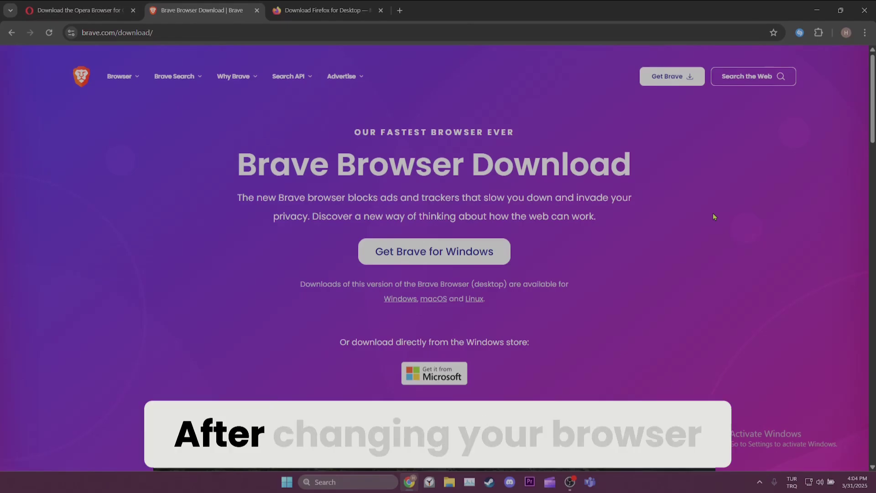
key(ctrl+Tab)
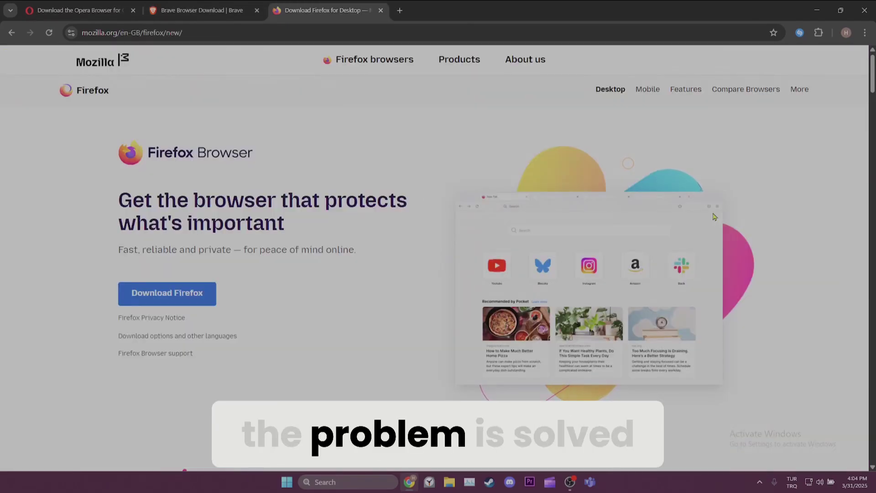